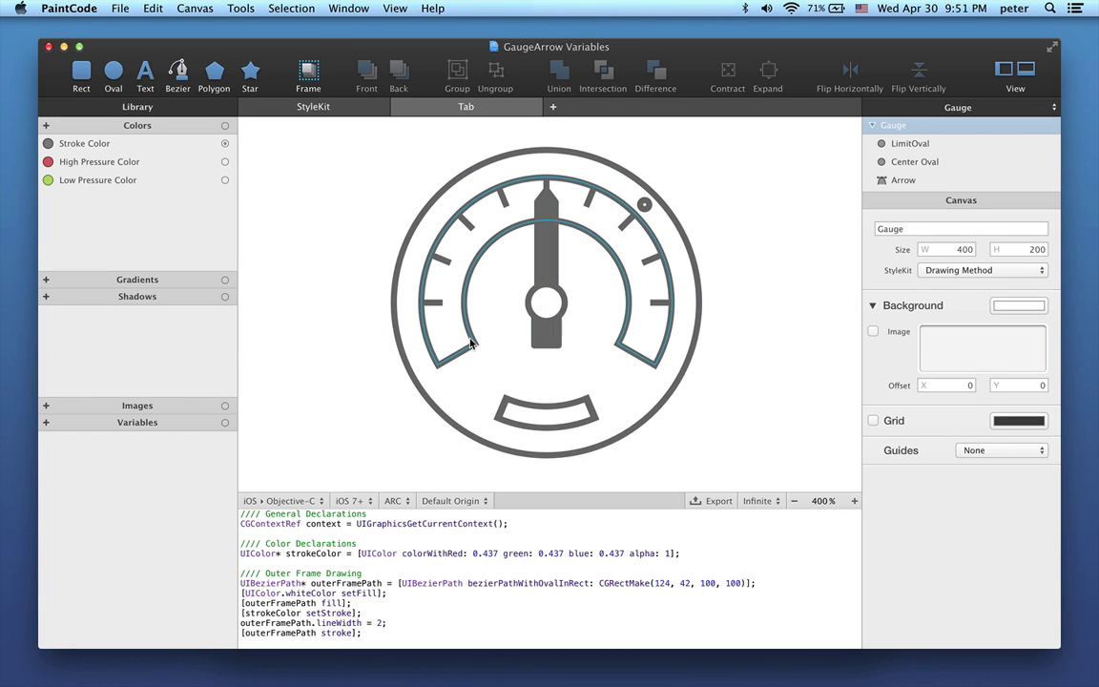
Add a Fraction variable named 'pressure' as a method parameter, set to about 0.475
{"action": "left_click", "coordinate": [47, 425]}
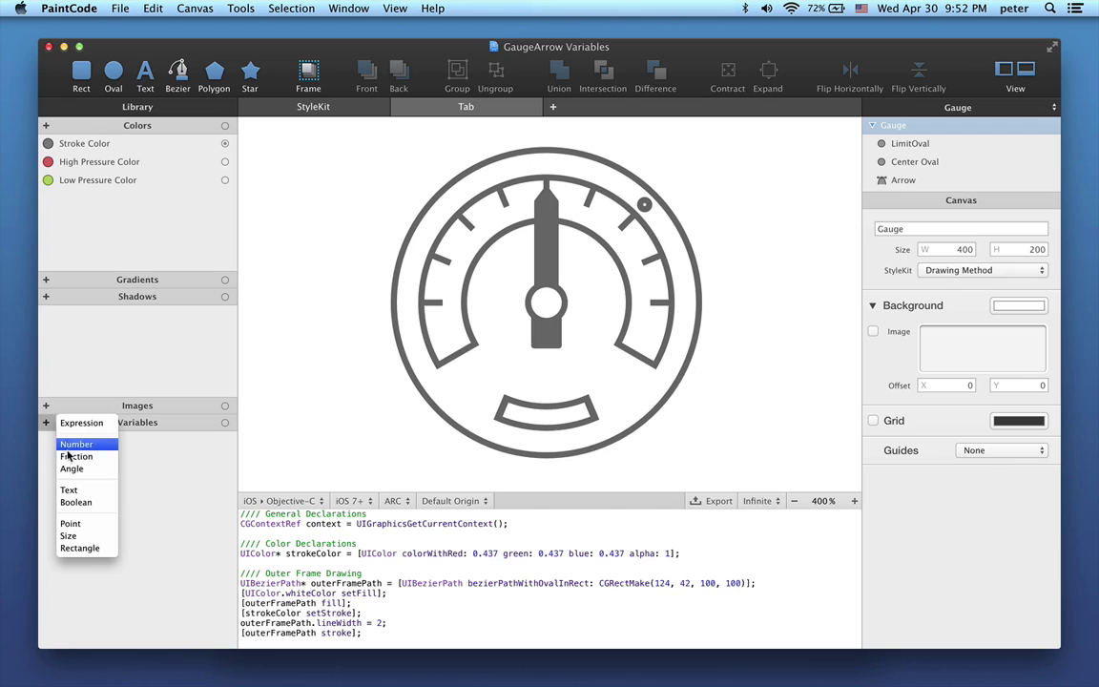
{"action": "left_click", "coordinate": [71, 454]}
{"action": "type", "text": "p"}
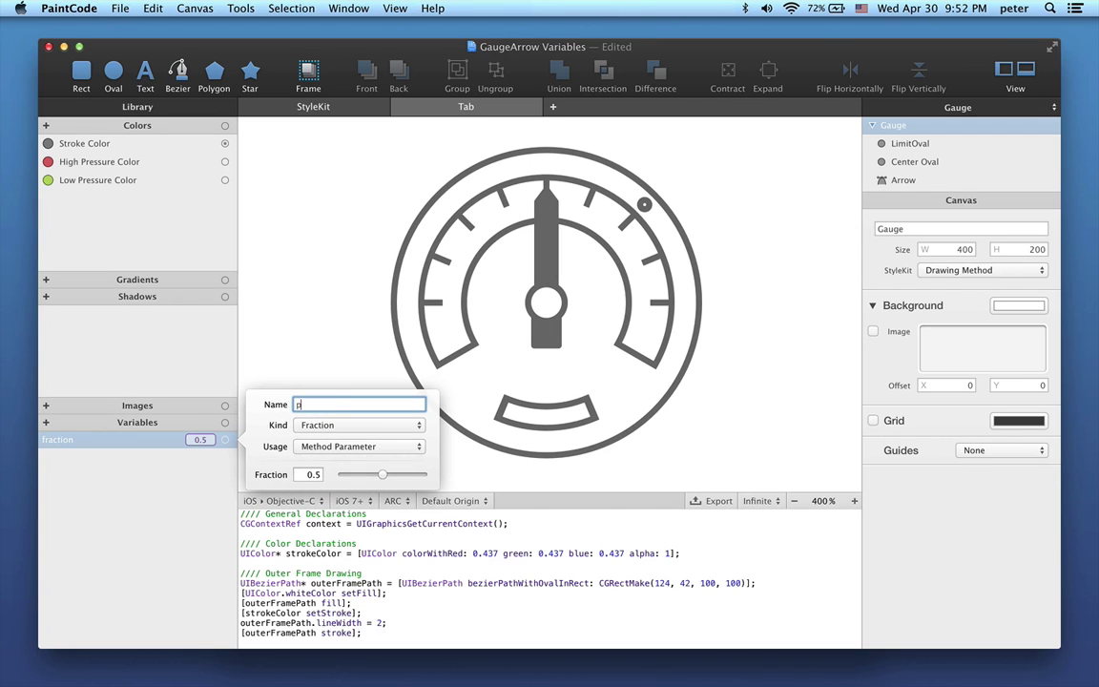
{"action": "type", "text": "ressure"}
{"action": "mouse_move", "coordinate": [382, 474]}
{"action": "left_mouse_down"}
{"action": "mouse_move", "coordinate": [335, 479]}
{"action": "mouse_move", "coordinate": [429, 478]}
{"action": "mouse_move", "coordinate": [382, 474]}
{"action": "left_mouse_up"}
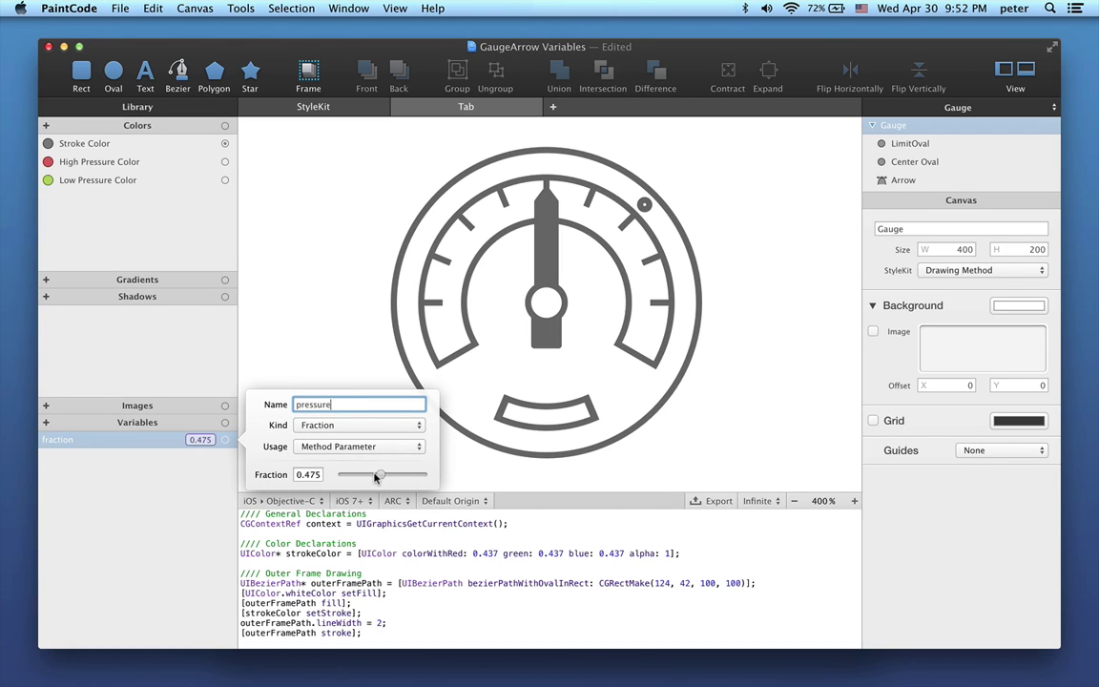
{"action": "left_click", "coordinate": [185, 484]}
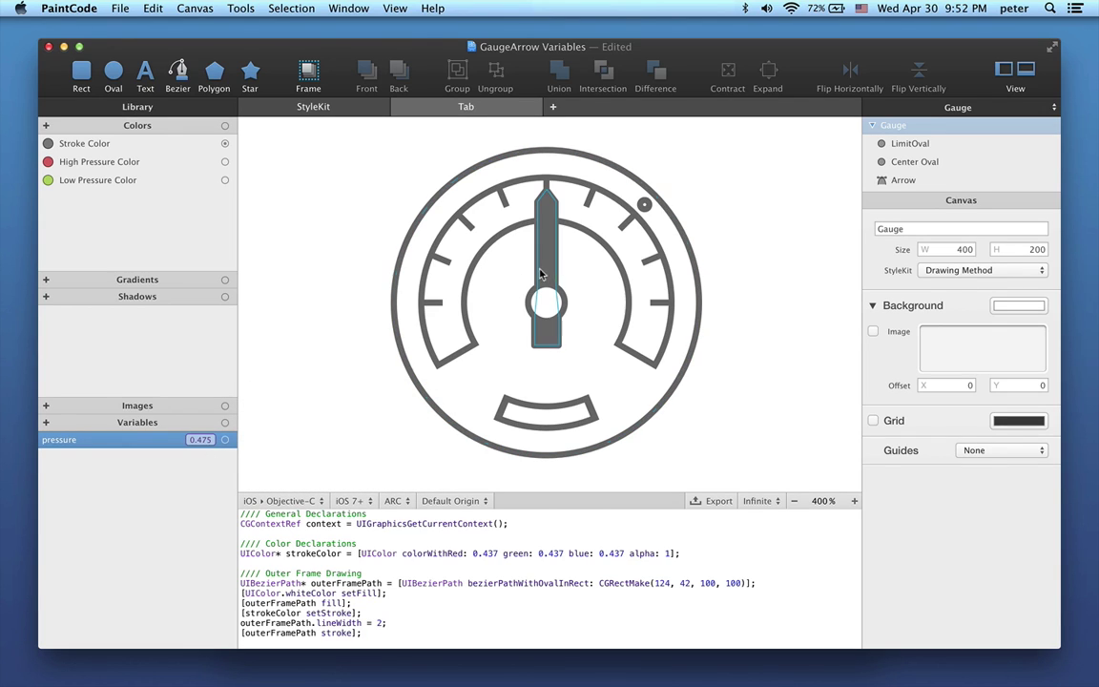
Add an Expression variable named 'angle' defined as -240 * pressure
{"action": "left_click", "coordinate": [46, 423]}
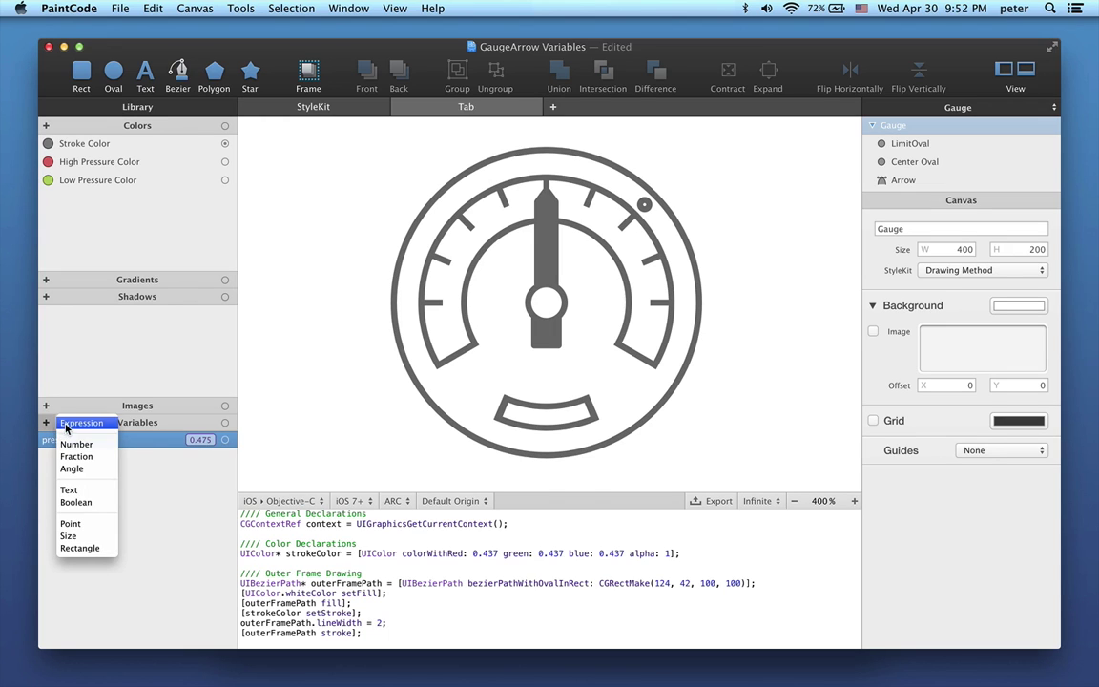
{"action": "left_click", "coordinate": [80, 423]}
{"action": "type", "text": "ang"}
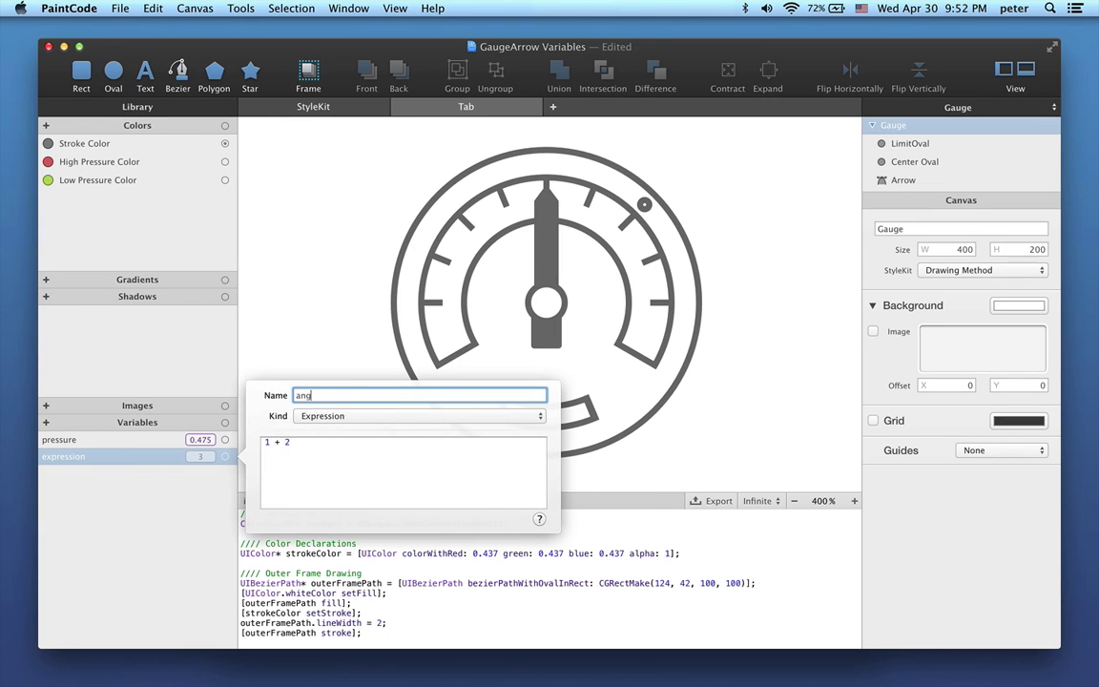
{"action": "type", "text": "le"}
{"action": "key", "text": "Tab"}
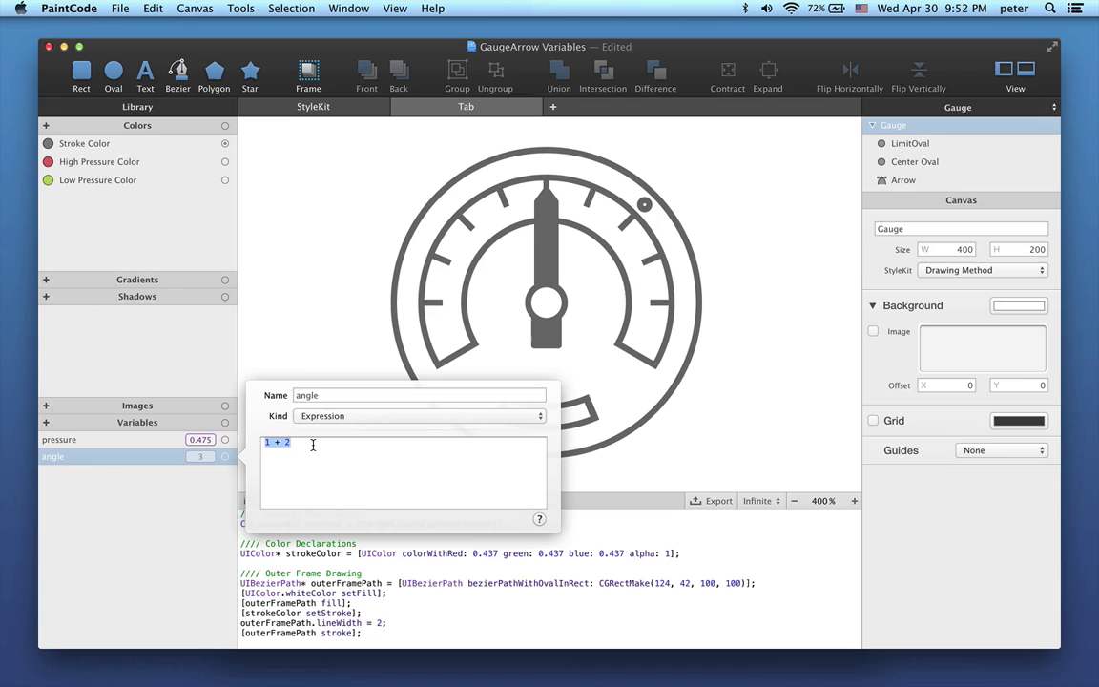
{"action": "type", "text": "-240 * pressure"}
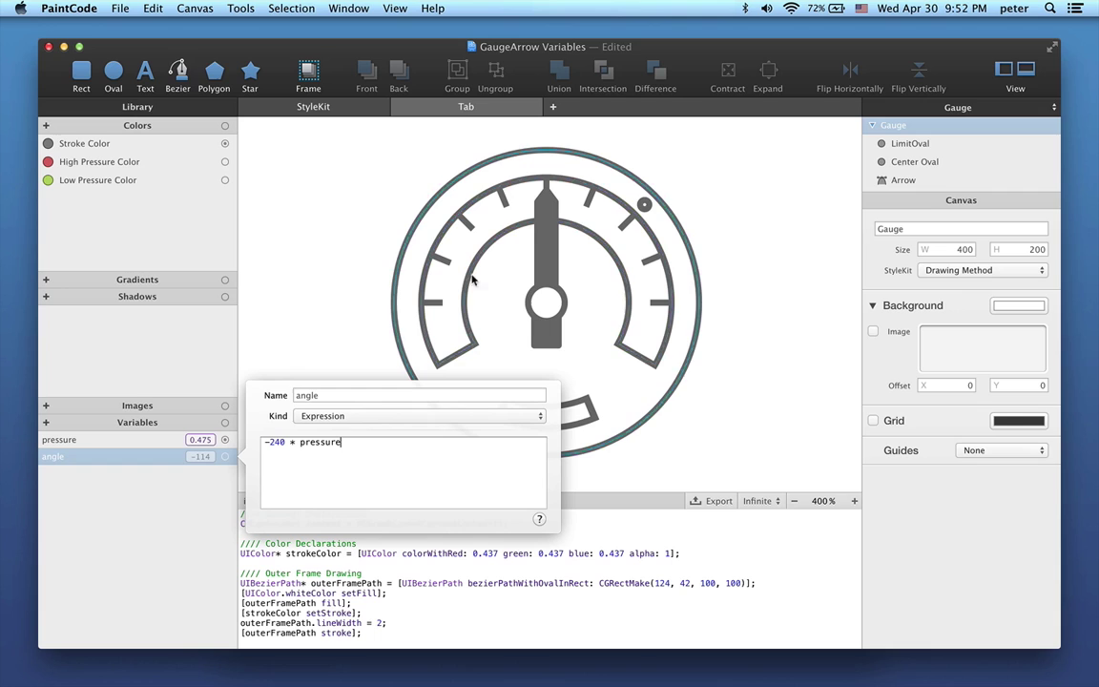
Link the angle variable to the Arrow shape's Rotation
{"action": "left_click", "coordinate": [190, 473]}
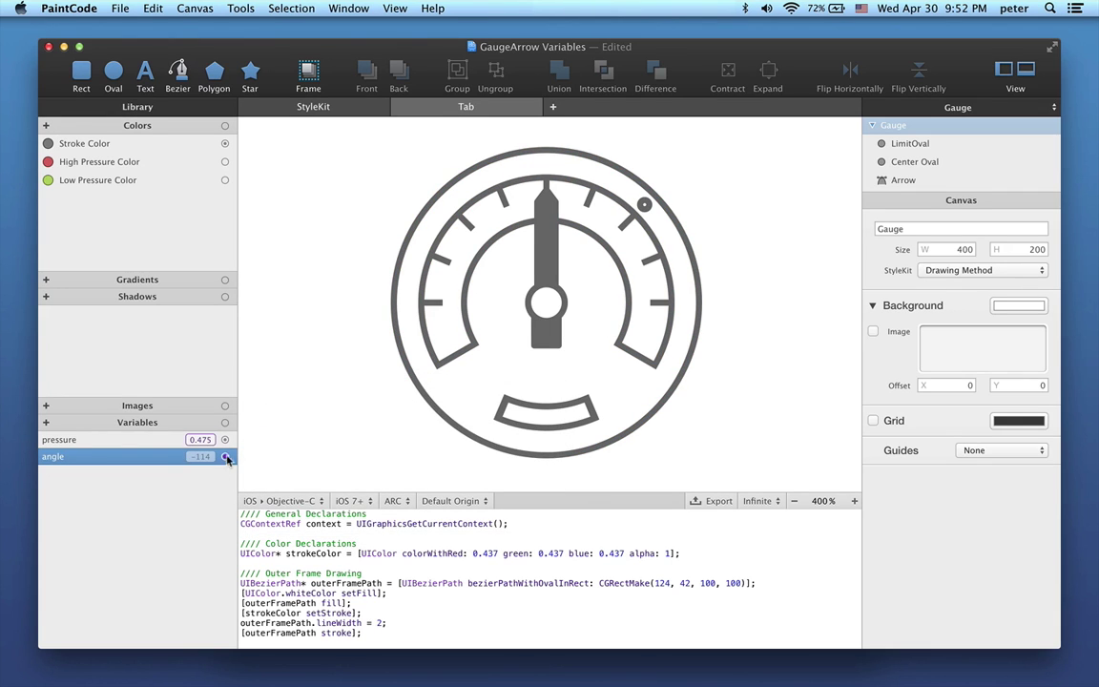
{"action": "left_click_drag", "start_coordinate": [225, 457], "coordinate": [544, 265]}
{"action": "left_click", "coordinate": [559, 299]}
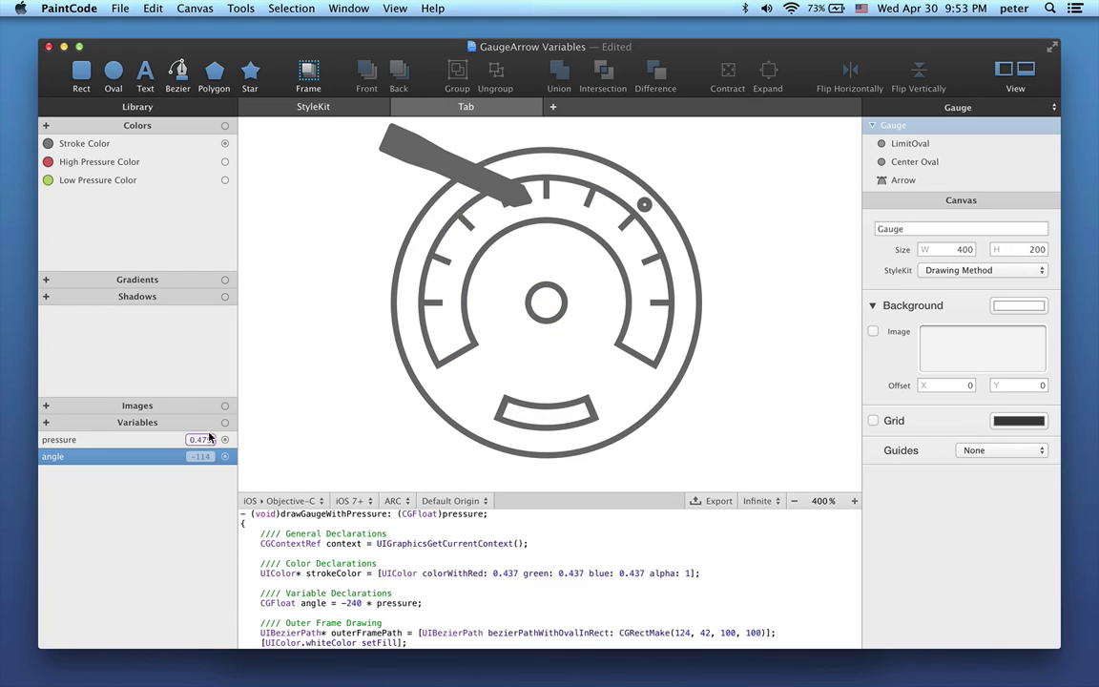
Set the pressure variable to 0 so the needle points straight up
{"action": "double_click", "coordinate": [208, 439]}
{"action": "left_click_drag", "start_coordinate": [380, 474], "coordinate": [329, 474]}
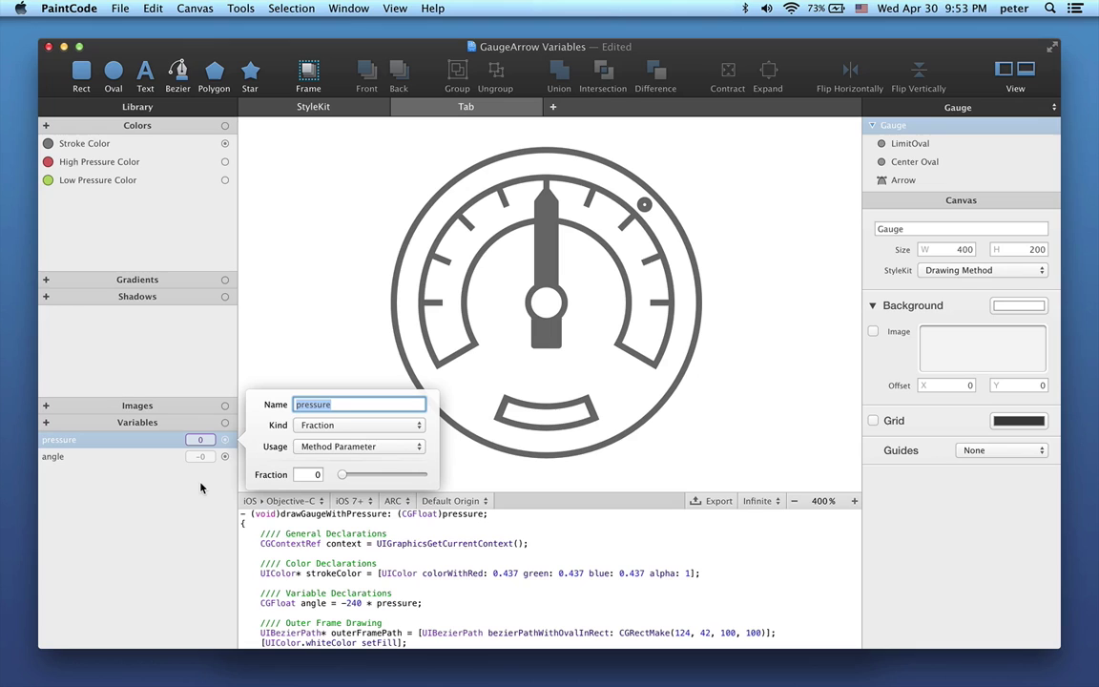
{"action": "left_click", "coordinate": [318, 305]}
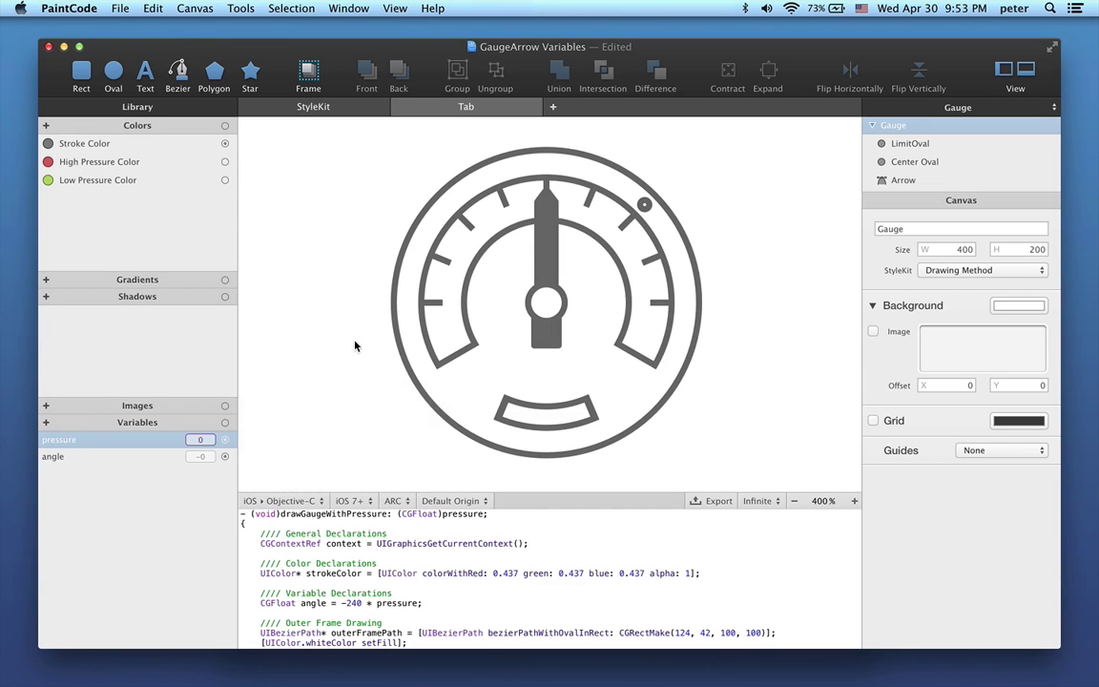
Move the Arrow's rotation origin to the gauge's centre hub, then scrub pressure to test the pivot
{"action": "left_click", "coordinate": [541, 274]}
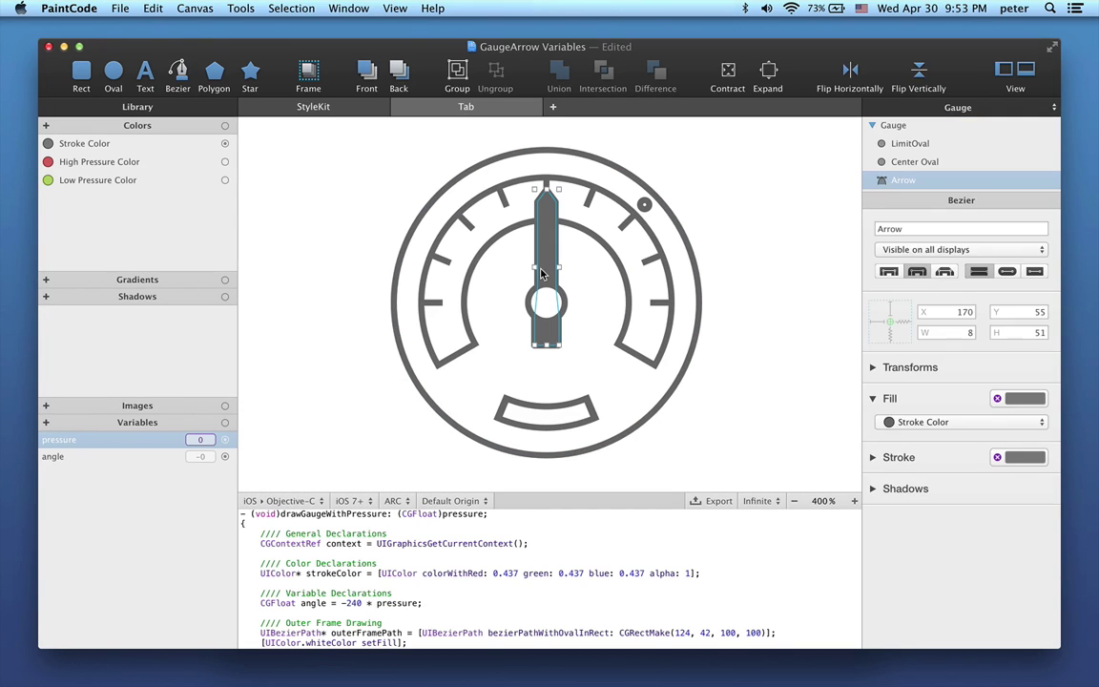
{"action": "left_click", "coordinate": [872, 368]}
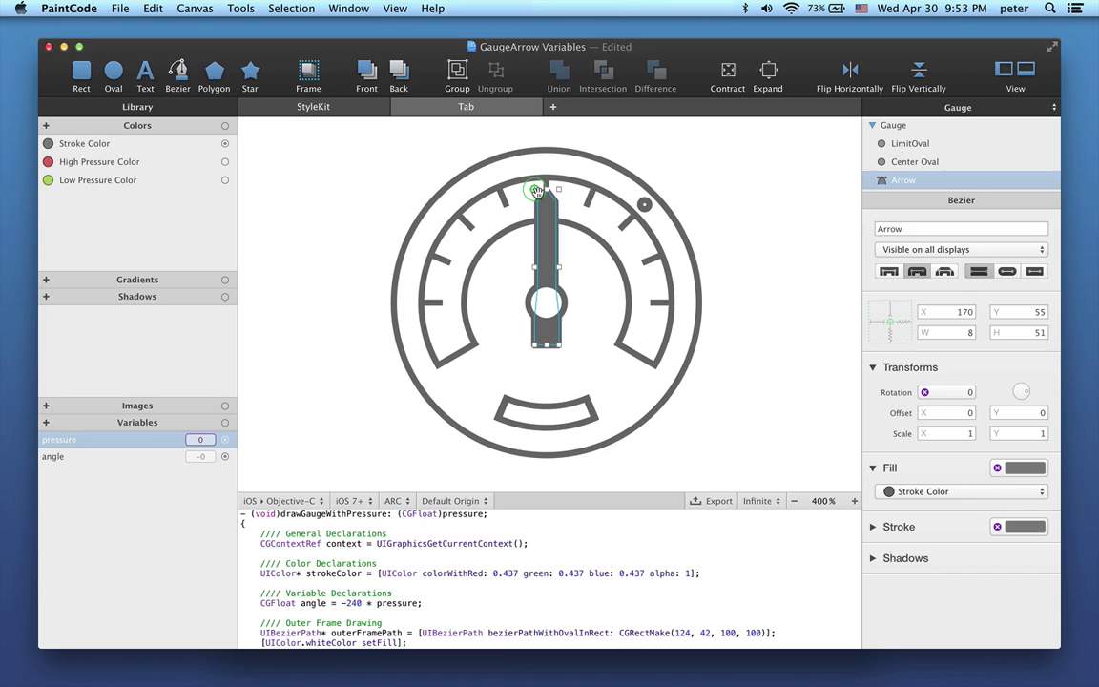
{"action": "left_click_drag", "start_coordinate": [537, 191], "coordinate": [548, 303]}
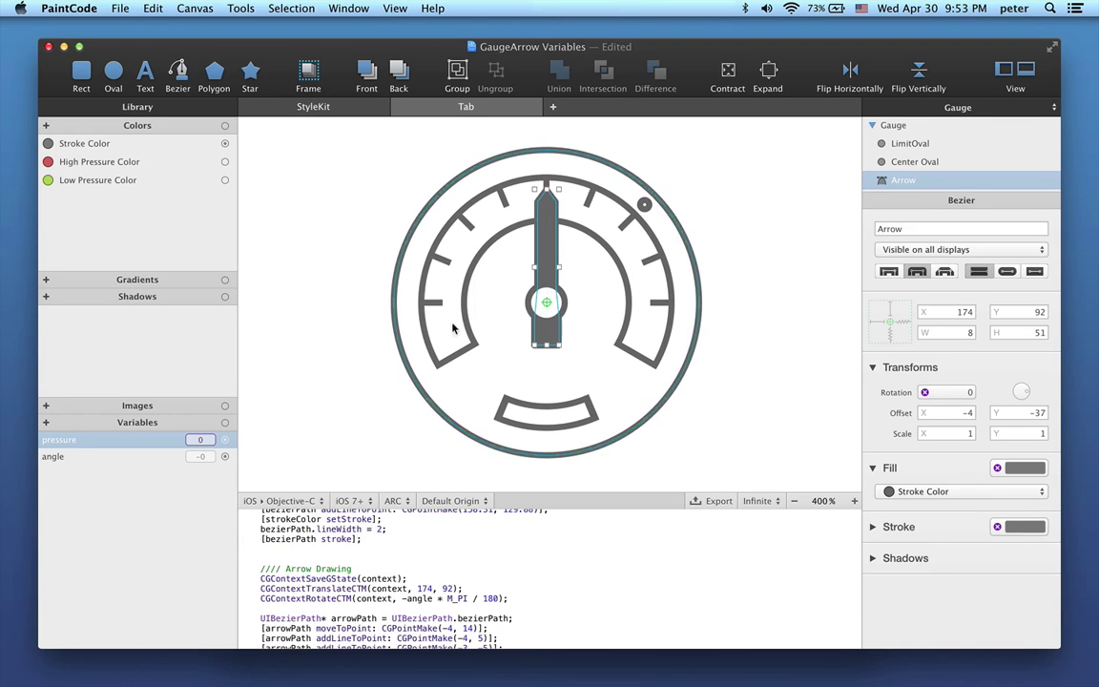
{"action": "mouse_move", "coordinate": [201, 439]}
{"action": "left_mouse_down"}
{"action": "mouse_move", "coordinate": [183, 393]}
{"action": "mouse_move", "coordinate": [215, 364]}
{"action": "mouse_move", "coordinate": [197, 439]}
{"action": "left_mouse_up"}
Add a 120 offset to the Arrow's angle-driven rotation
{"action": "left_click", "coordinate": [950, 395]}
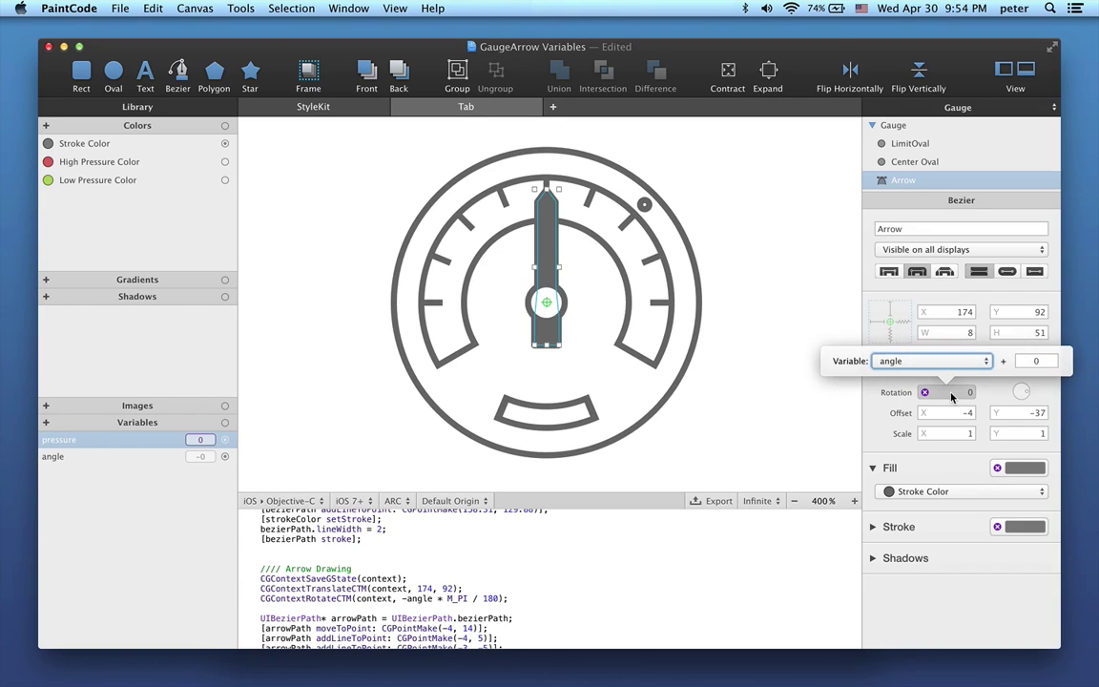
{"action": "left_click", "coordinate": [1031, 360]}
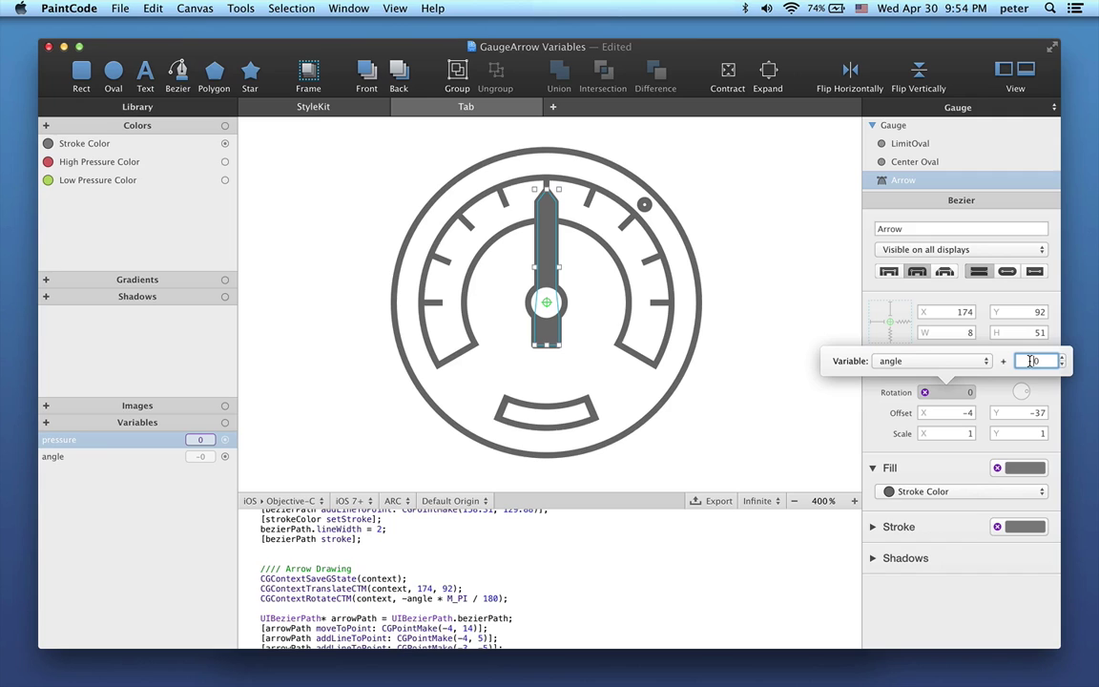
{"action": "type", "text": "12"}
{"action": "left_click", "coordinate": [740, 402]}
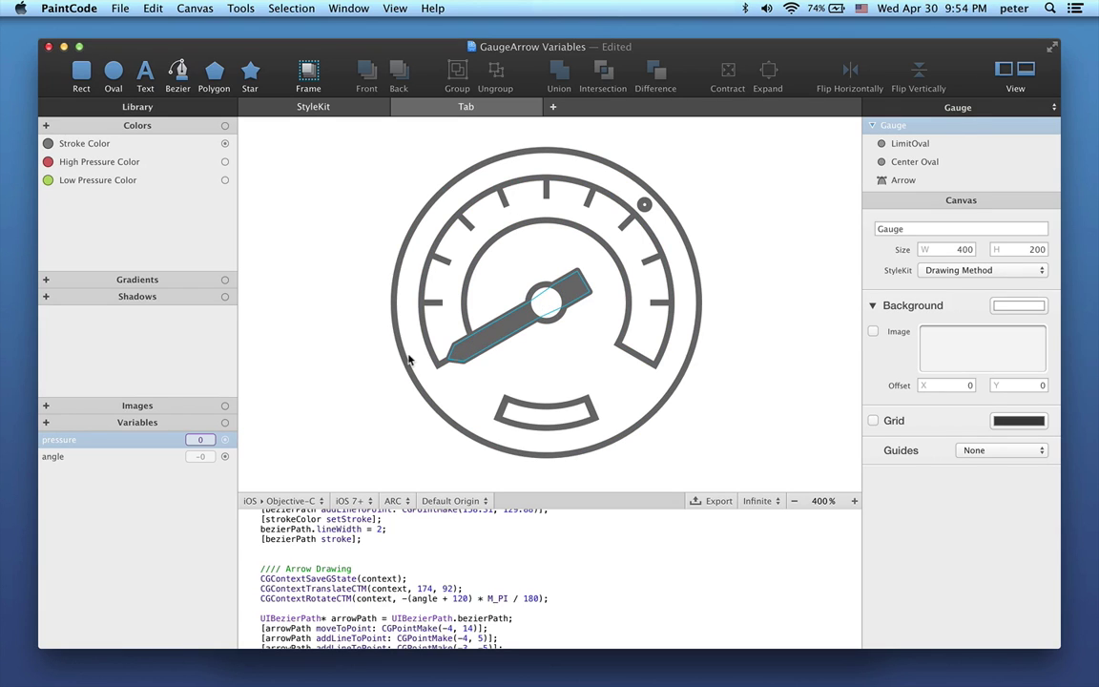
Scrub pressure from 0 to 1 and back, leaving it at 0.522
{"action": "left_click_drag", "start_coordinate": [202, 439], "coordinate": [196, 381]}
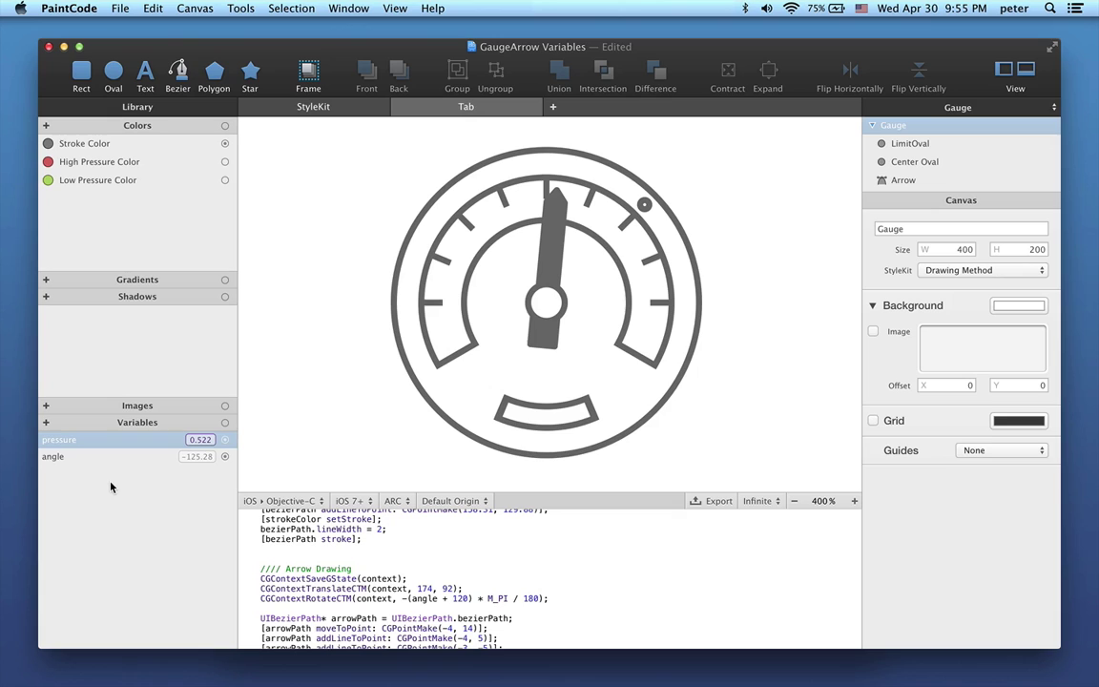
Add an Expression variable 'limitingColor' = pressure > 0.7 ? highPressureColor : lowPressureColor
{"action": "left_click", "coordinate": [45, 422]}
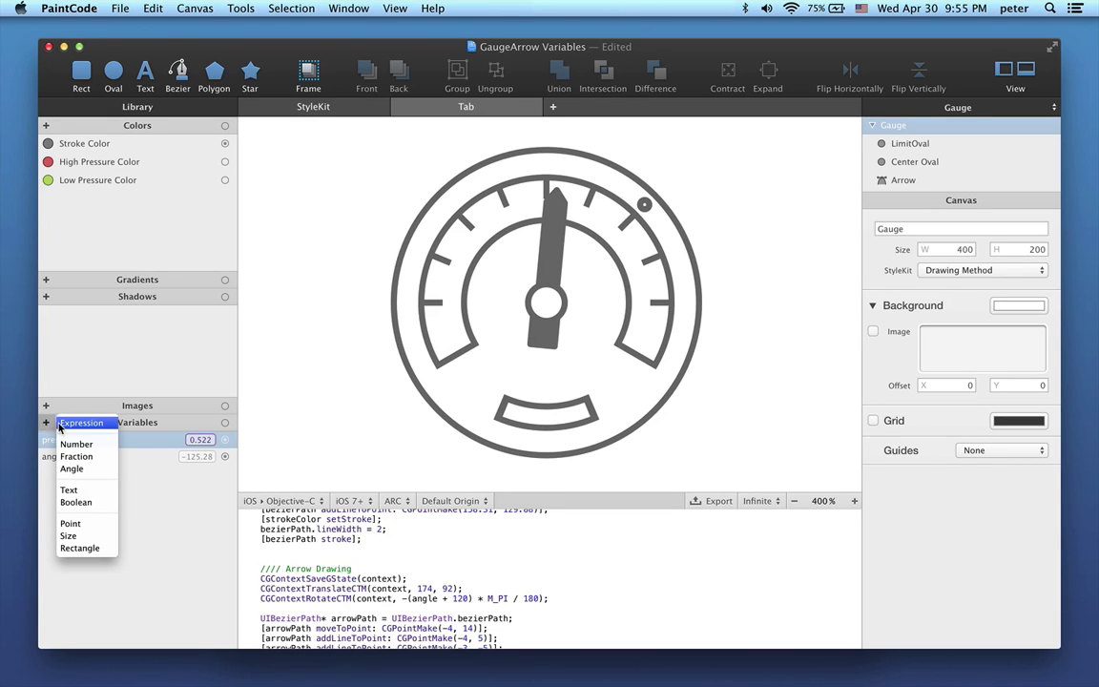
{"action": "left_click", "coordinate": [79, 422]}
{"action": "type", "text": "limitingColor"}
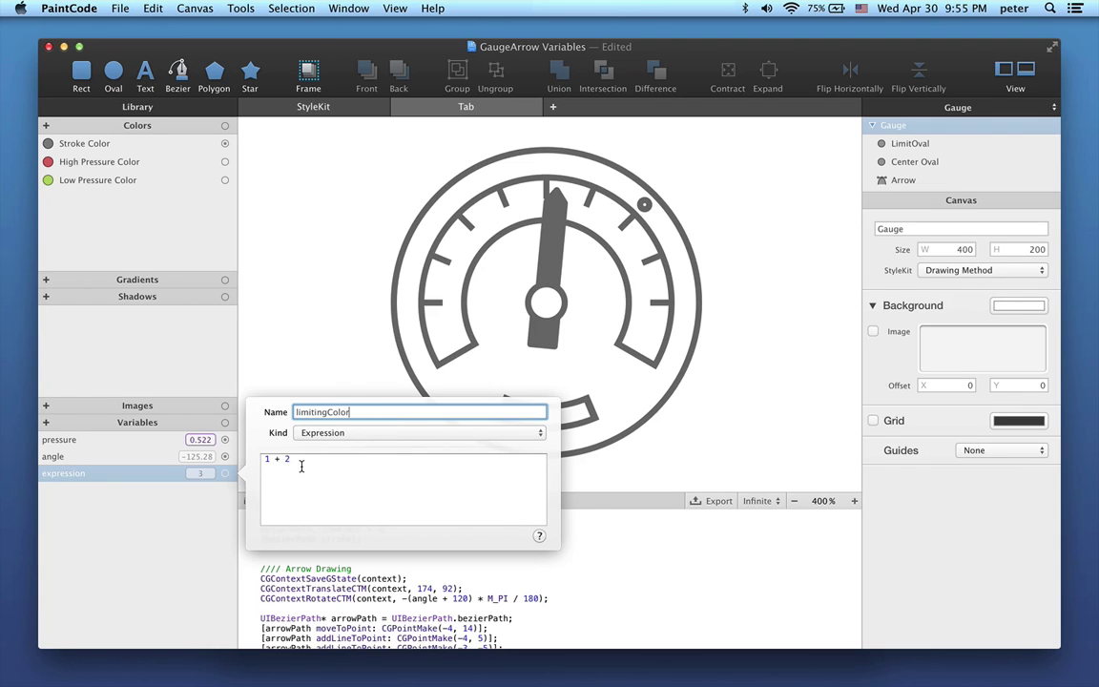
{"action": "left_click_drag", "start_coordinate": [299, 461], "coordinate": [263, 462]}
{"action": "type", "text": "pressure "}
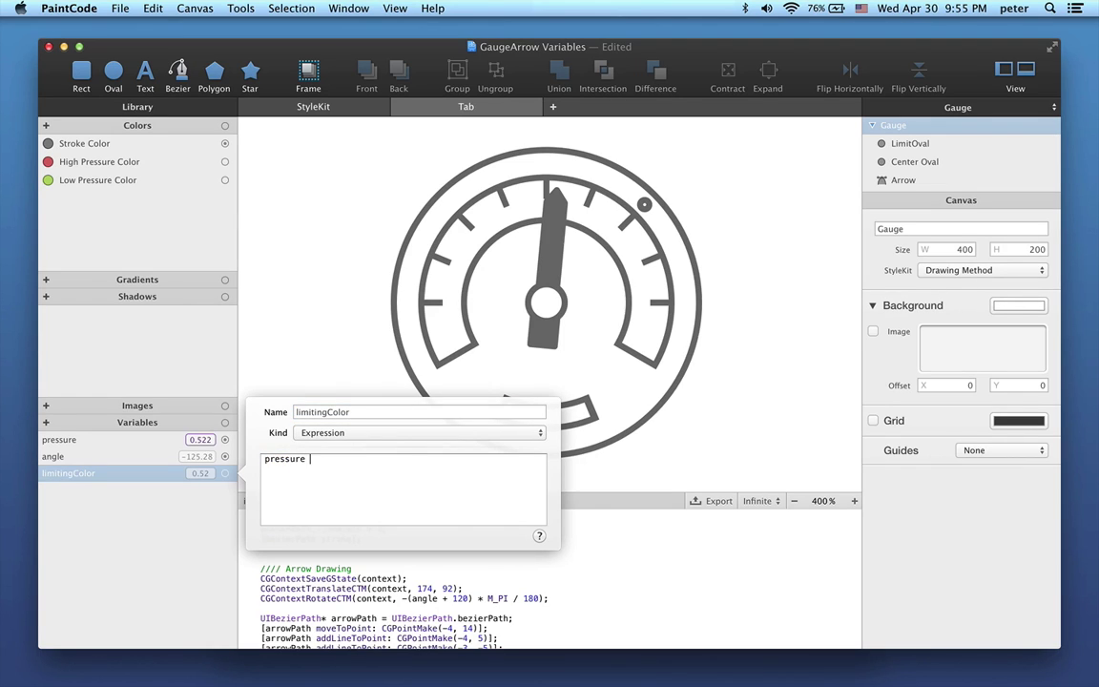
{"action": "type", "text": "> 0.7 ? highPressureColor "}
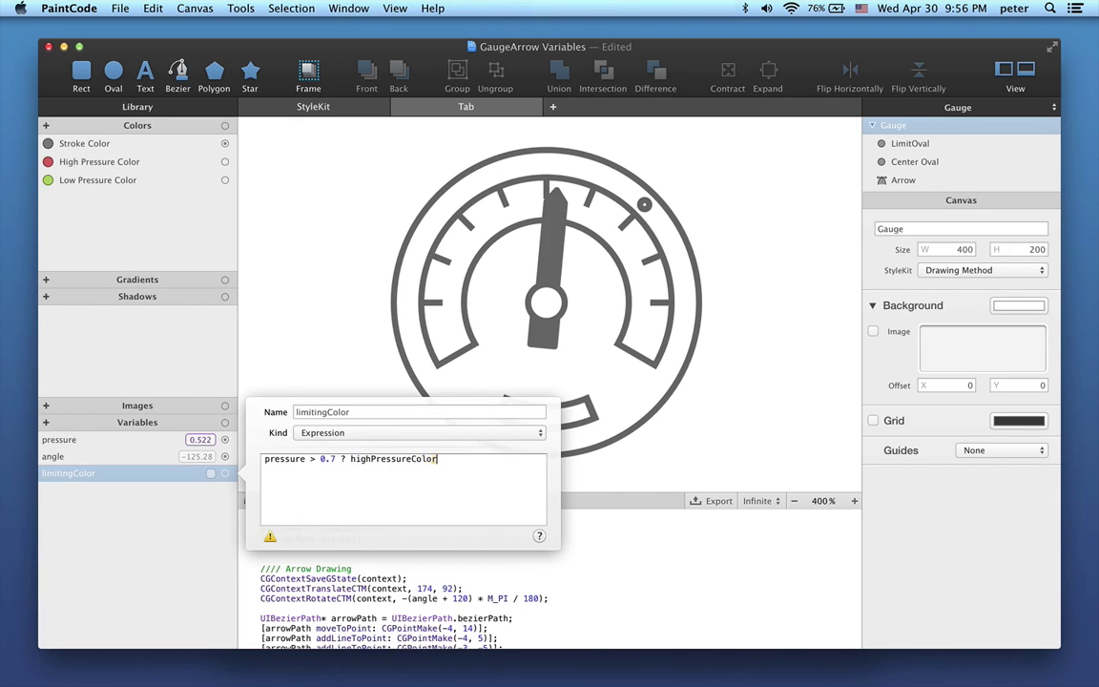
{"action": "type", "text": ": lowPressureCol"}
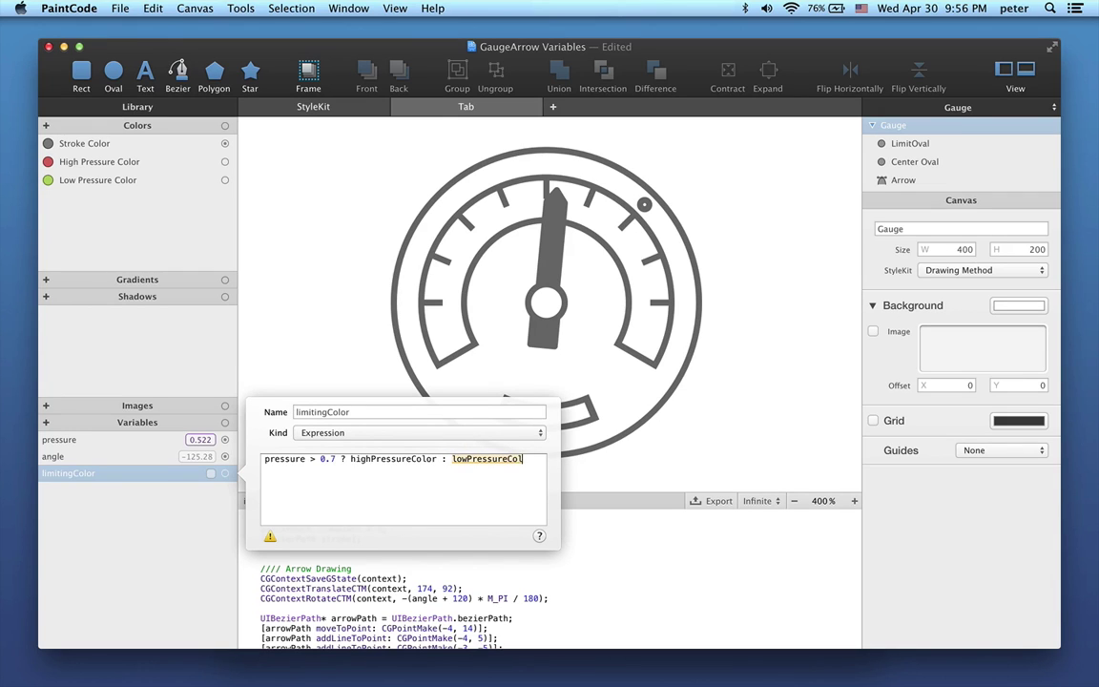
{"action": "type", "text": "or"}
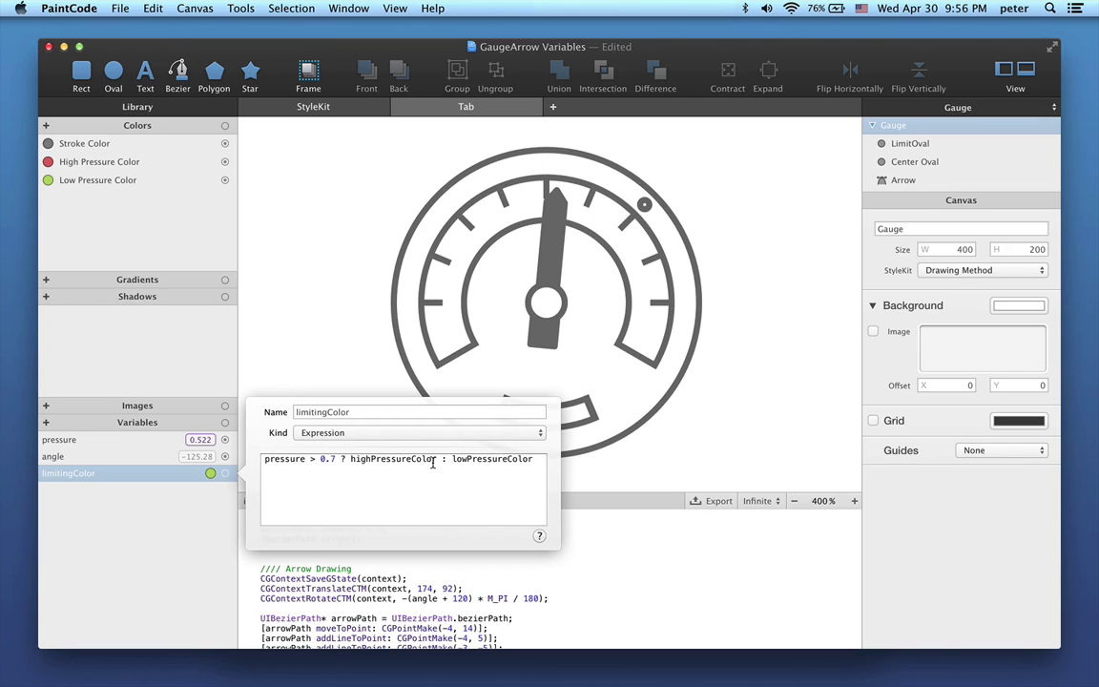
Close the limitingColor editor, keeping its high/low pressure colour expression
{"action": "left_click", "coordinate": [208, 474]}
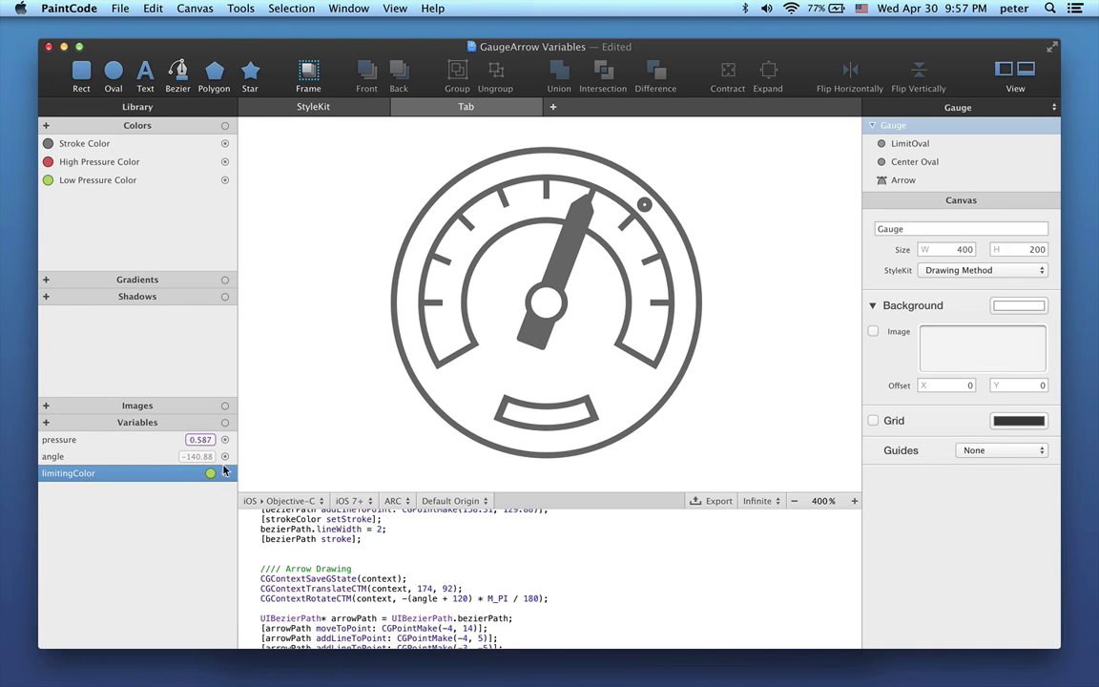
Link limitingColor to the Display shape's Fill, making it green at pressure 0.587
{"action": "mouse_move", "coordinate": [225, 474]}
{"action": "left_mouse_down"}
{"action": "mouse_move", "coordinate": [417, 426]}
{"action": "mouse_move", "coordinate": [530, 415]}
{"action": "left_mouse_up"}
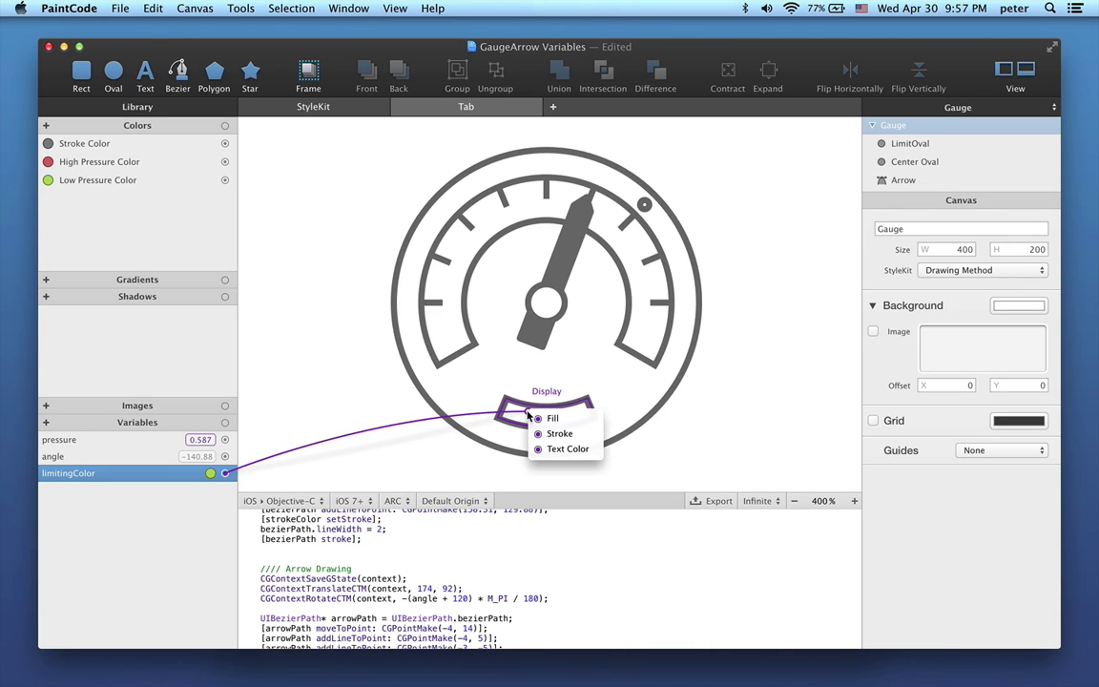
{"action": "left_click", "coordinate": [540, 421]}
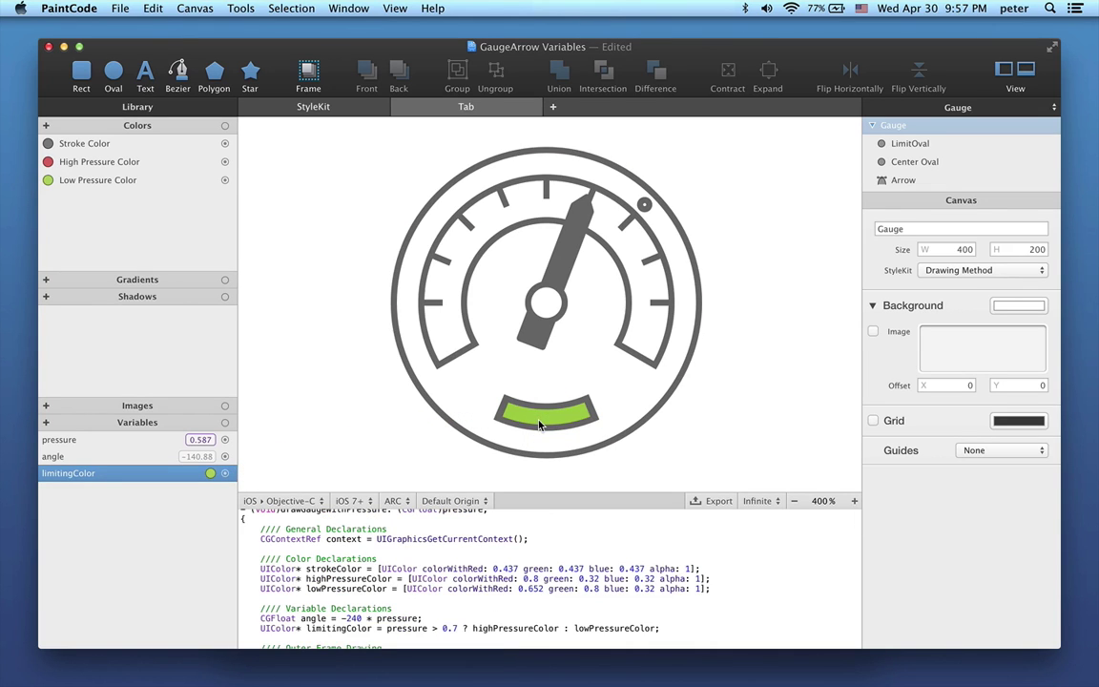